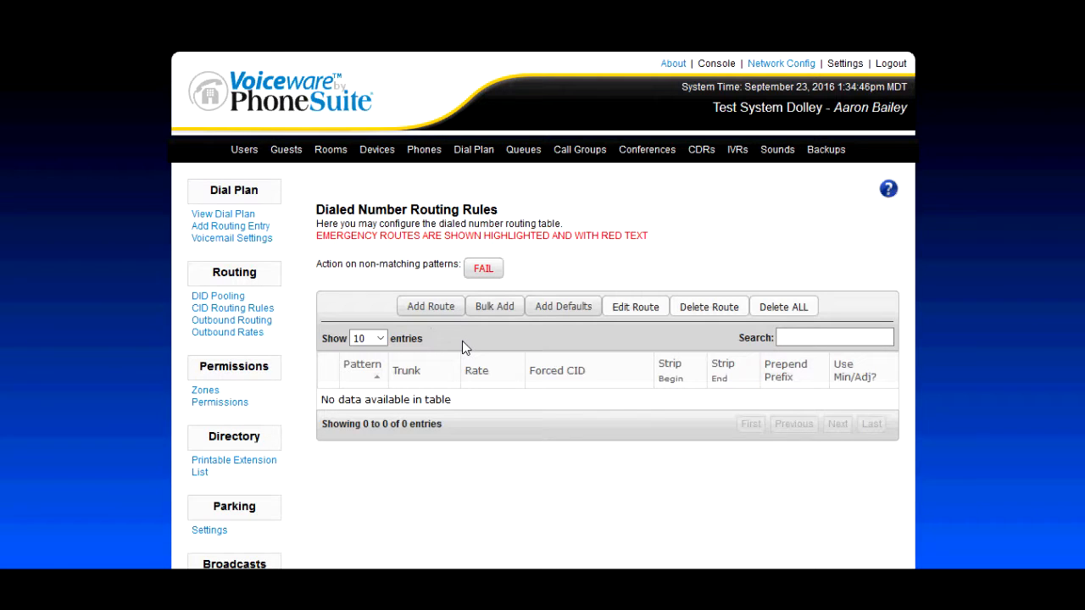
# Start a new outbound routing rule with pattern 911 and expand the trunk's advanced settings.
pyautogui.click(434, 311)
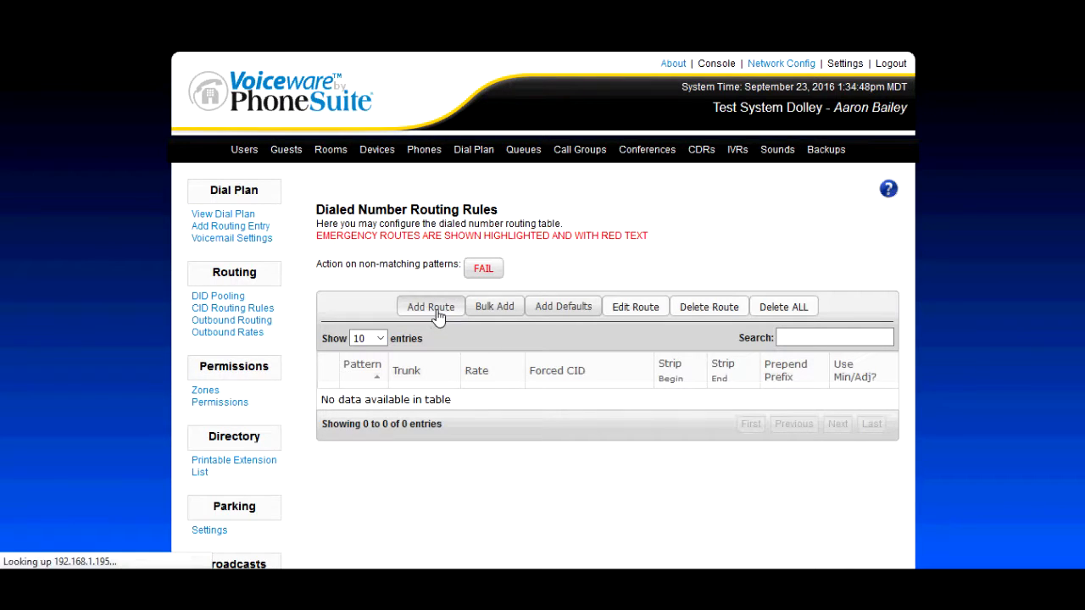
pyautogui.click(493, 265)
pyautogui.write('911')
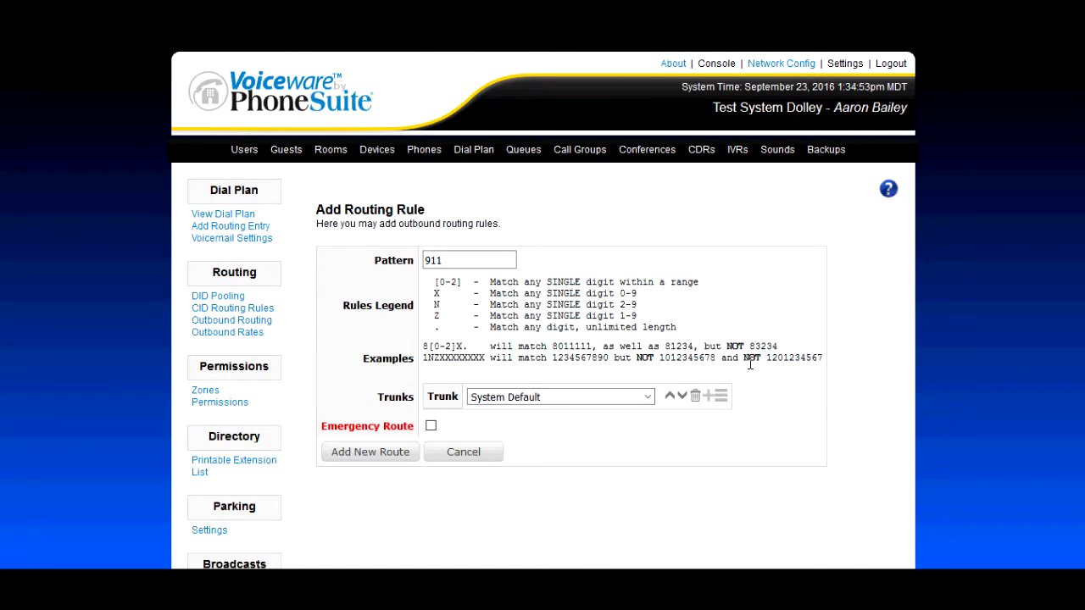
pyautogui.click(729, 396)
pyautogui.scroll(-3, 842, 346)
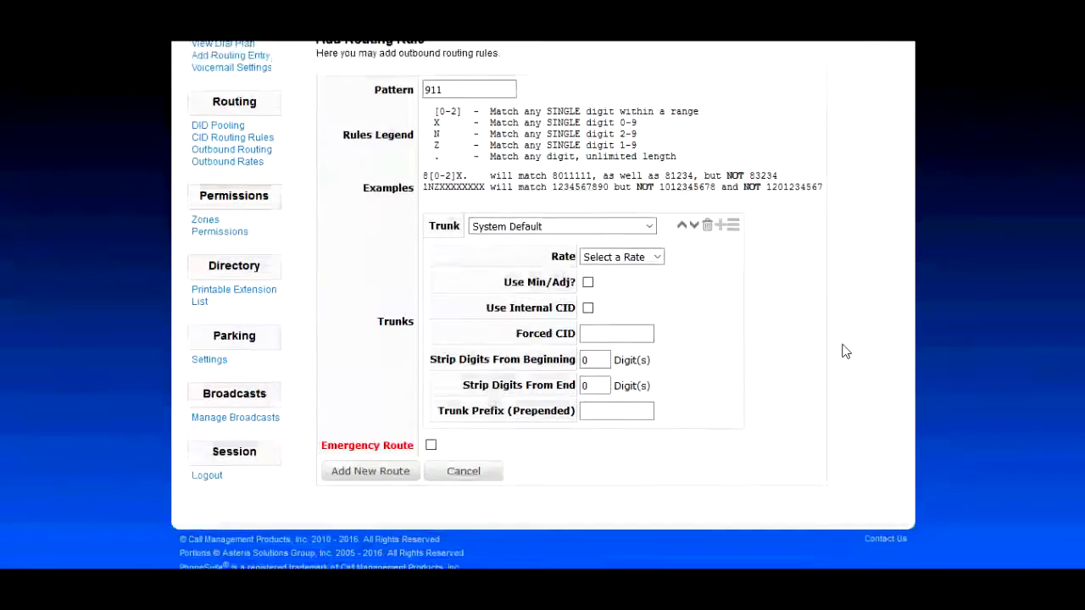
# Assign the 911 rule the DAHDI/G1 (Span 1 (All Descending)) trunk and Emergency rate, and enter the property's phone number as forced CID.
pyautogui.click(644, 216)
pyautogui.click(620, 254)
pyautogui.click(644, 242)
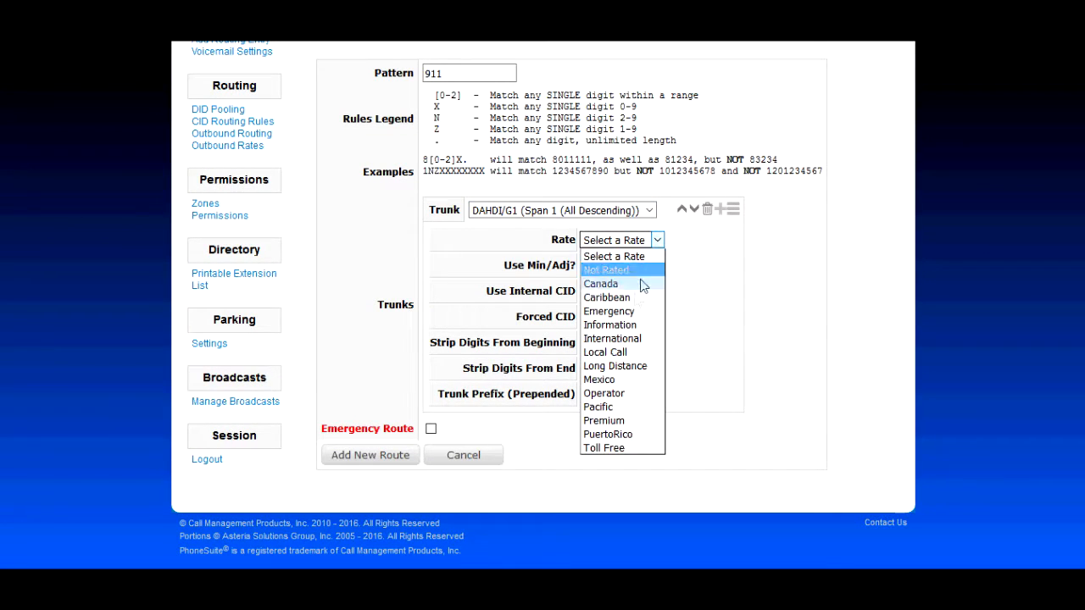
pyautogui.click(638, 319)
pyautogui.click(639, 325)
pyautogui.write('3035551234')
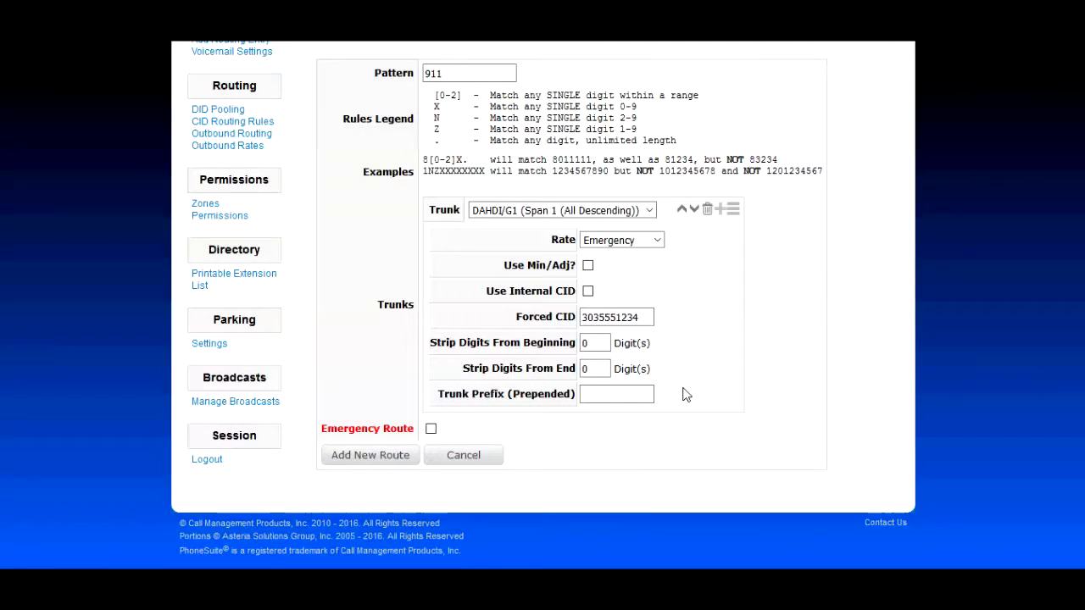
# Prepend trunk prefix 9 to the 911 rule, flag it as an emergency route and save it.
pyautogui.click(614, 395)
pyautogui.write('9')
pyautogui.click(552, 438)
pyautogui.click(431, 429)
pyautogui.click(382, 457)
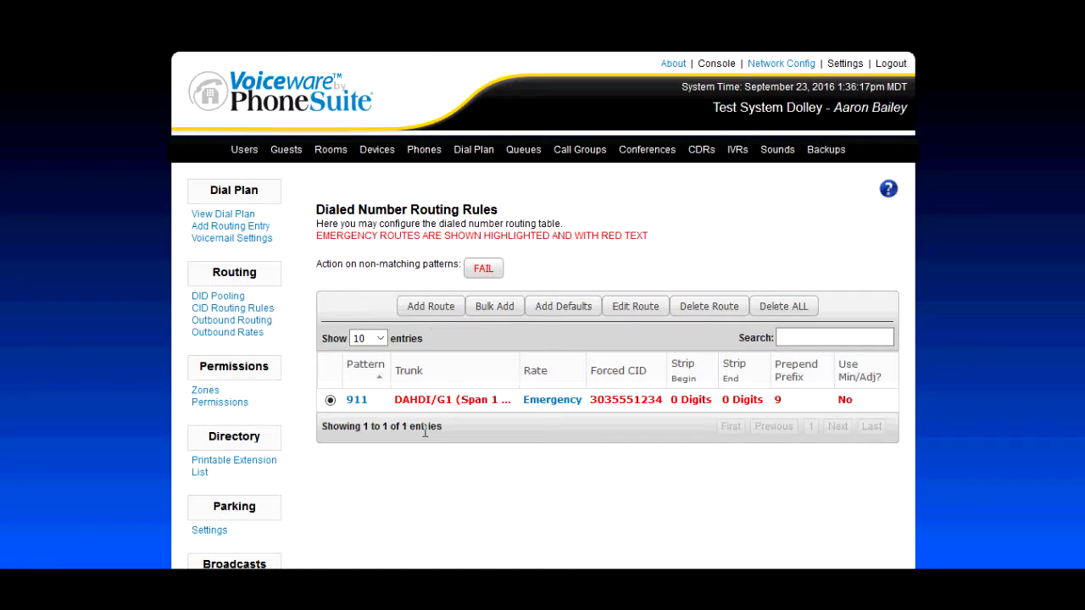
# Start another outbound routing rule with pattern 9911 and expand its advanced trunk settings.
pyautogui.click(431, 307)
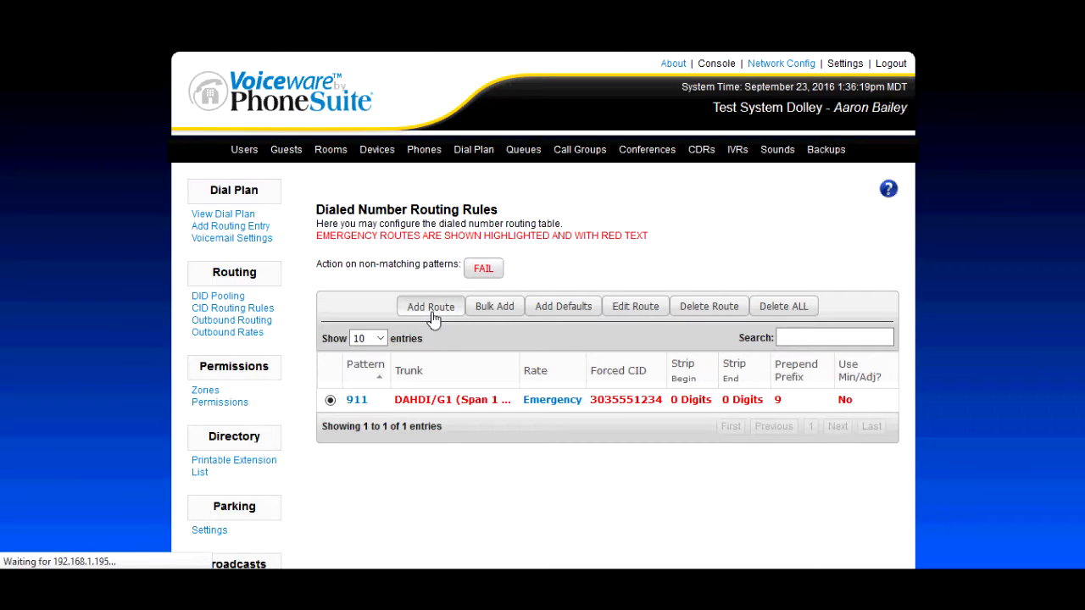
pyautogui.write('9911')
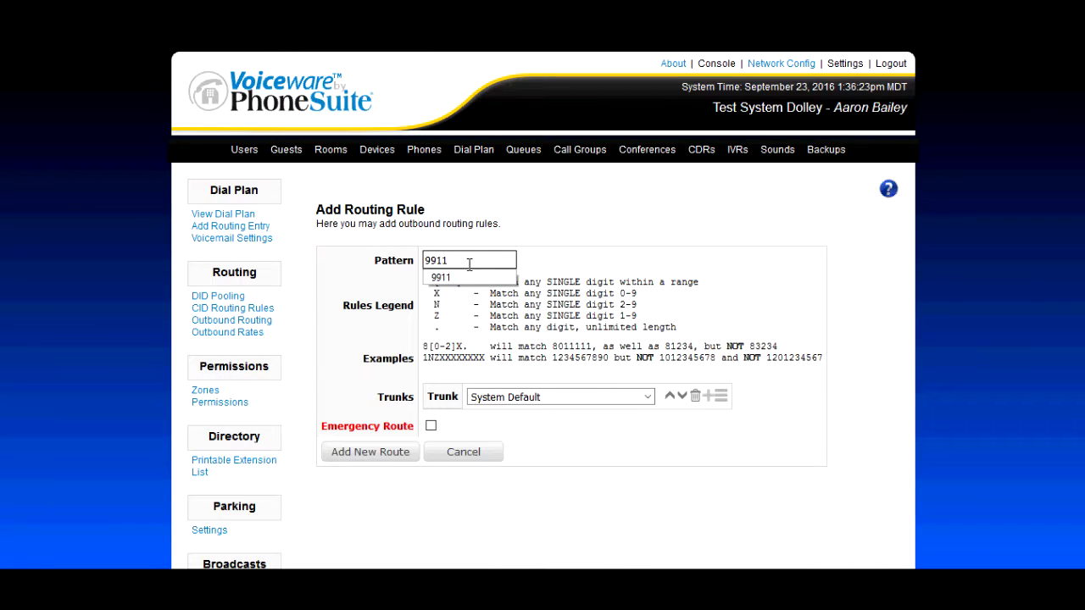
pyautogui.click(605, 248)
pyautogui.click(722, 399)
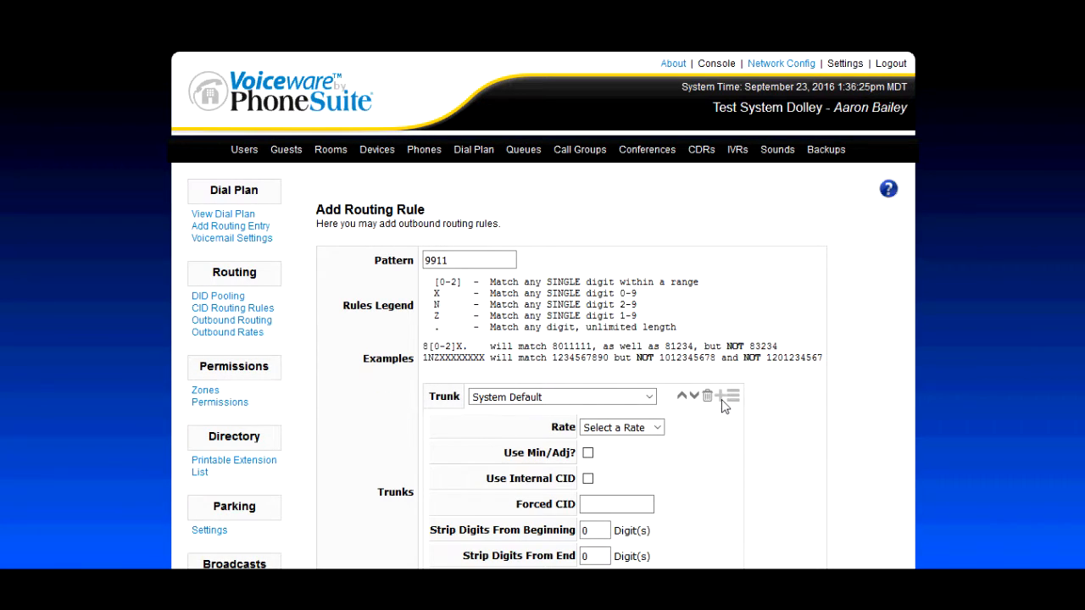
pyautogui.scroll(-1, 797, 378)
pyautogui.scroll(-3, 808, 374)
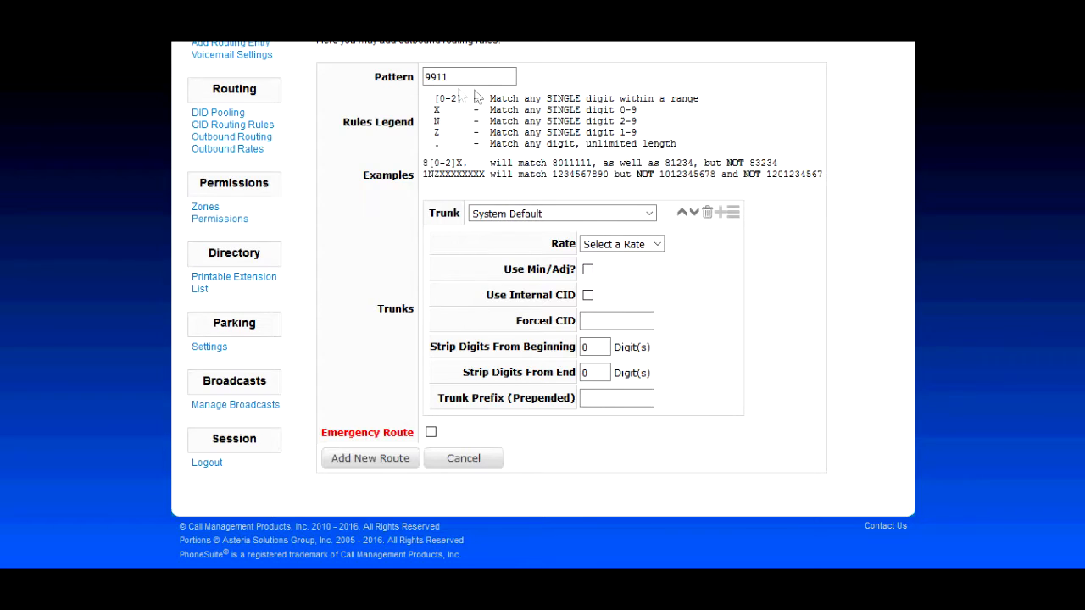
# Assign the 9911 rule the DAHDI/g1 (Span 1 (All Ascending)) trunk and Emergency rate, and enter the forced CID phone number.
pyautogui.click(640, 217)
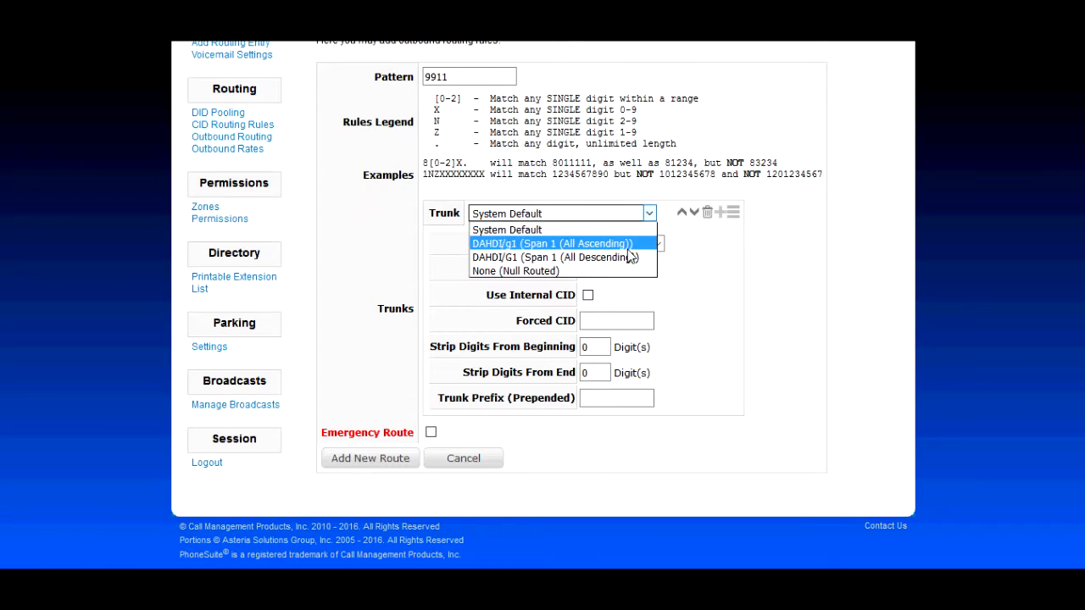
pyautogui.click(634, 247)
pyautogui.click(655, 245)
pyautogui.click(634, 316)
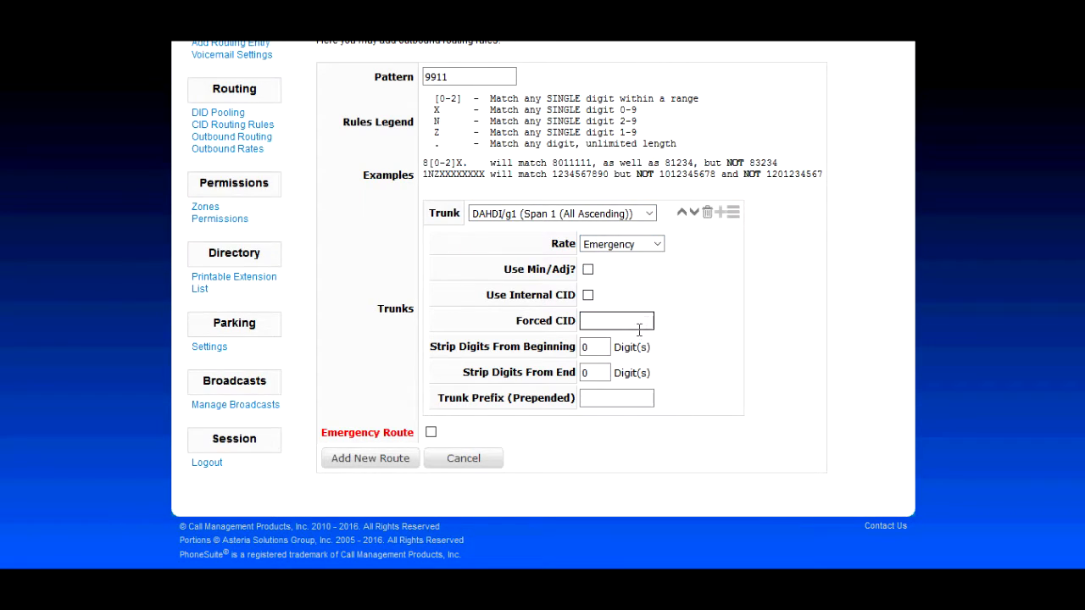
pyautogui.click(640, 326)
pyautogui.write('3035551234')
pyautogui.click(757, 341)
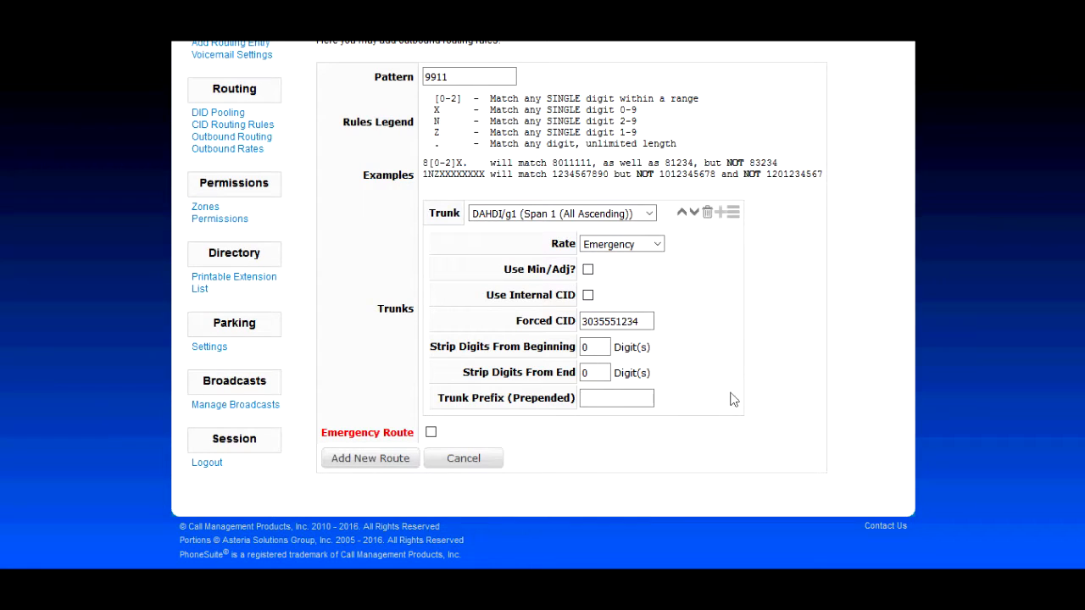
# Leave the 9911 rule's trunk prefix empty, flag it as an emergency route and save it.
pyautogui.click(585, 400)
pyautogui.moveTo(432, 82); pyautogui.dragTo(456, 86)
pyautogui.click(615, 126)
pyautogui.click(430, 433)
pyautogui.click(363, 465)
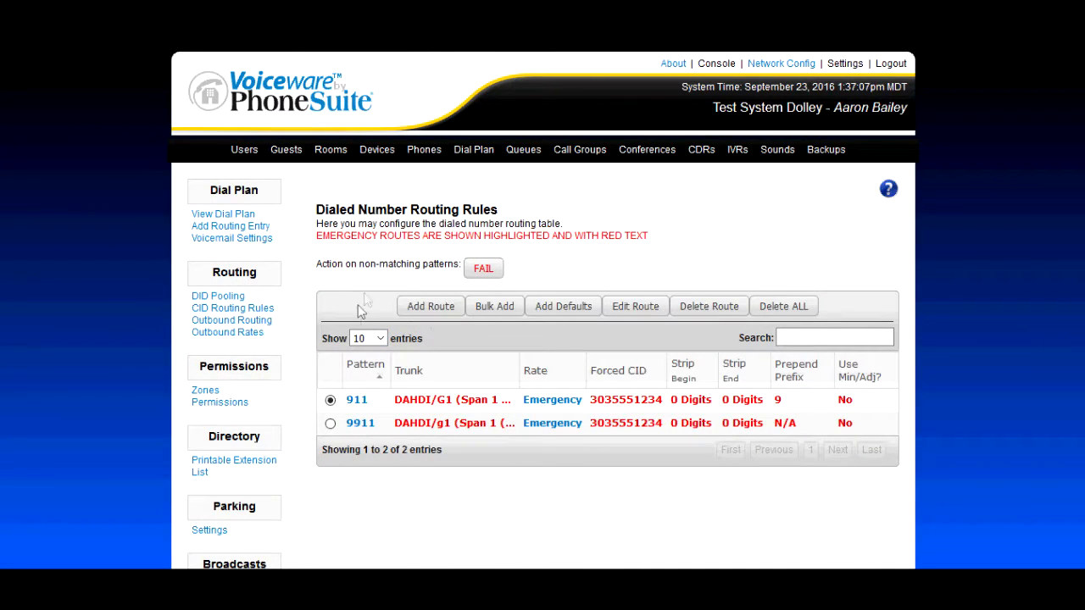
# Start a third outbound routing rule with pattern 999 and expand its advanced trunk settings.
pyautogui.click(446, 313)
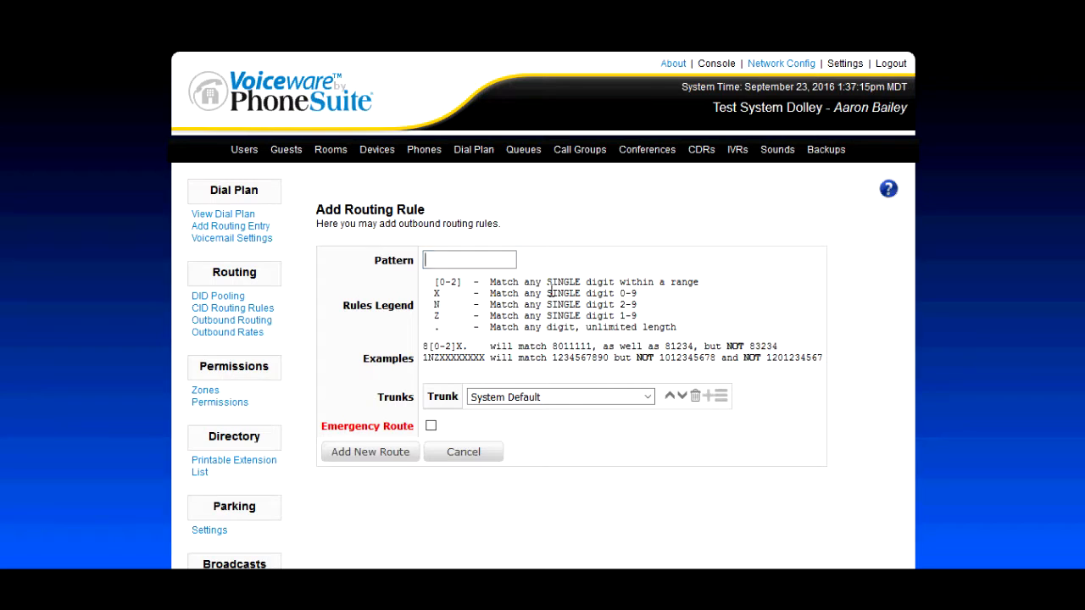
pyautogui.write('999')
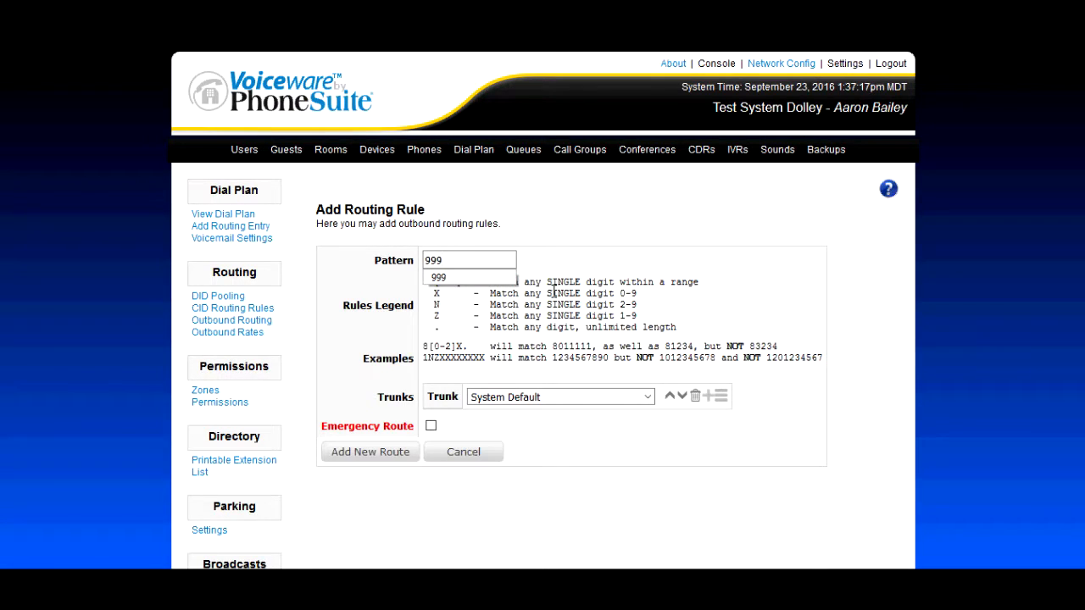
pyautogui.click(715, 267)
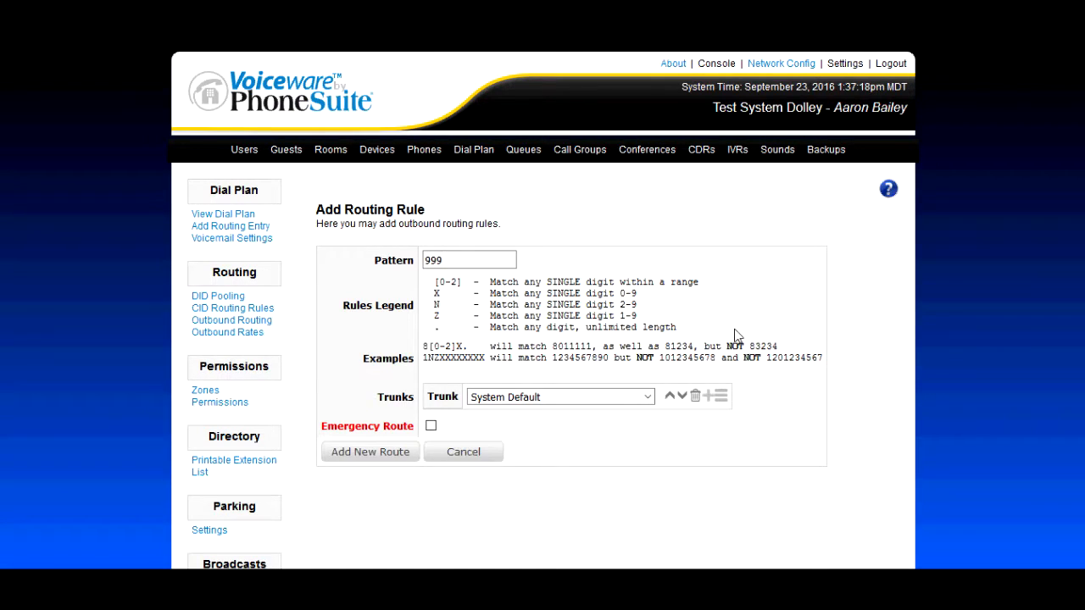
pyautogui.click(719, 396)
pyautogui.scroll(-2, 830, 311)
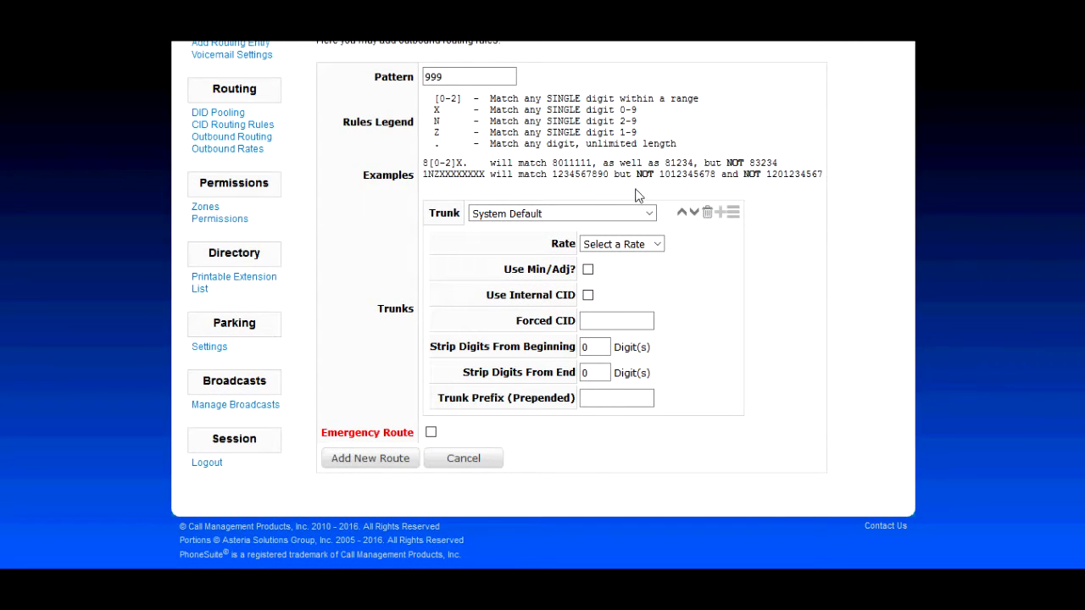
# Assign the 999 rule the DAHDI/g1 (Span 1 (All Ascending)) trunk and Emergency rate, and enter the forced CID phone number.
pyautogui.click(656, 217)
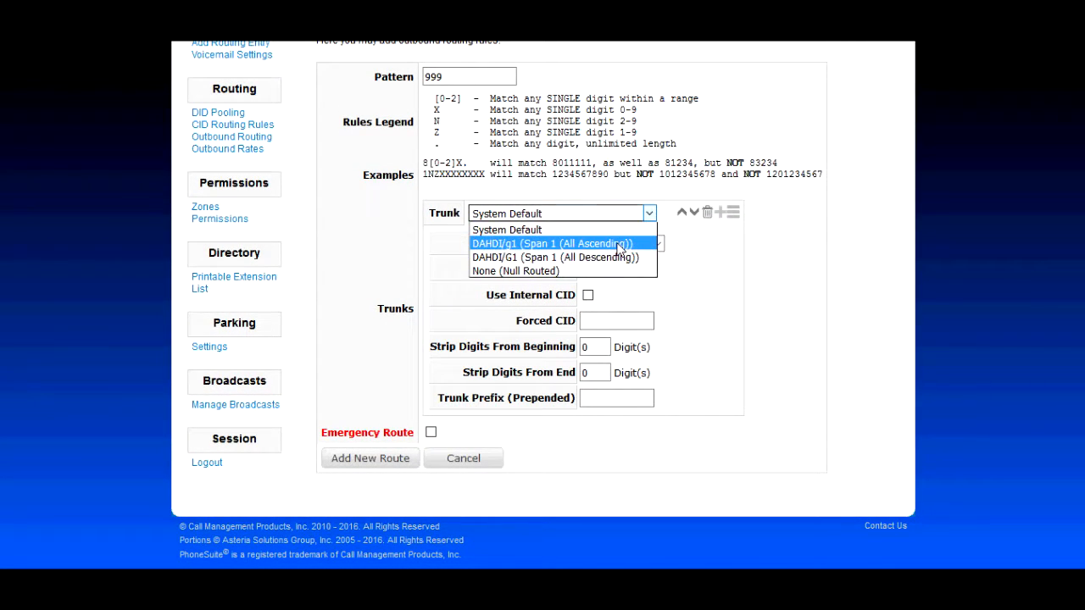
pyautogui.click(635, 244)
pyautogui.click(657, 244)
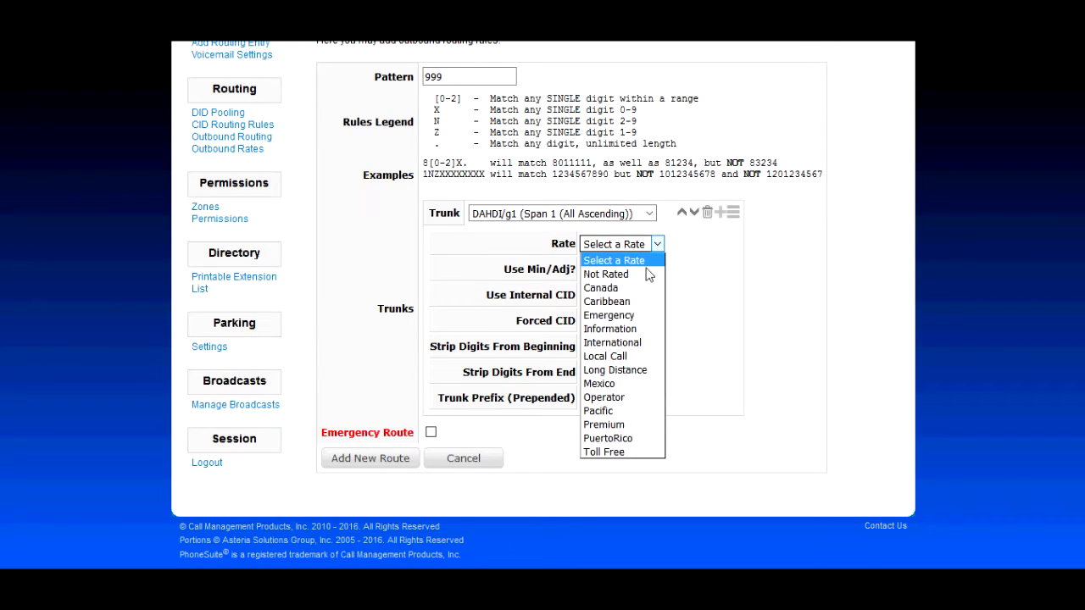
pyautogui.click(633, 314)
pyautogui.click(633, 323)
pyautogui.write('3035551234')
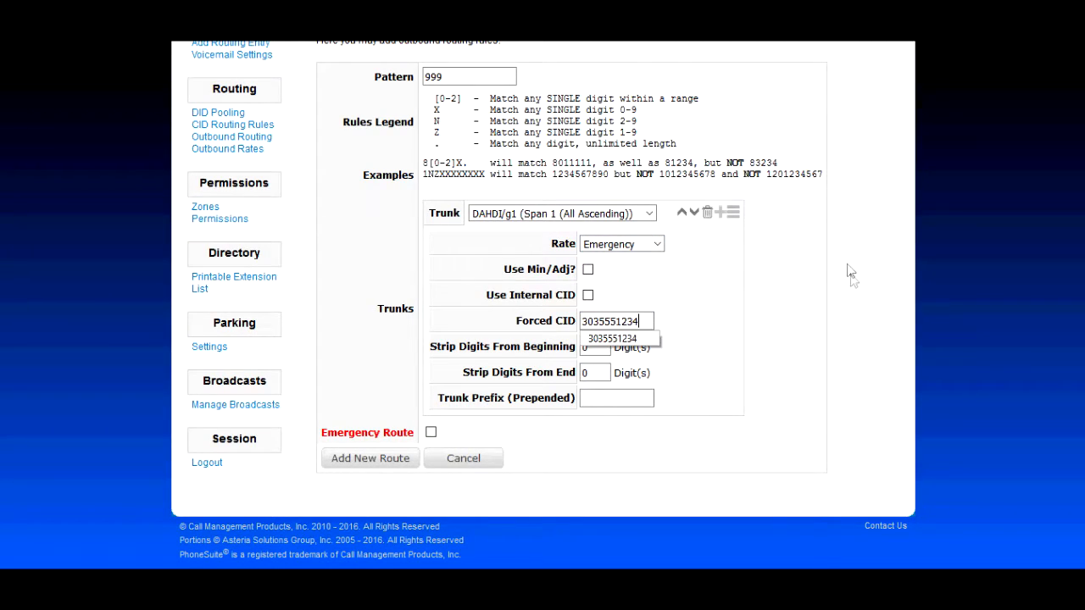
pyautogui.click(847, 284)
# Strip 3 digits from the end of the 999 number and set the prepended trunk prefix to 9911.
pyautogui.doubleClick(594, 373)
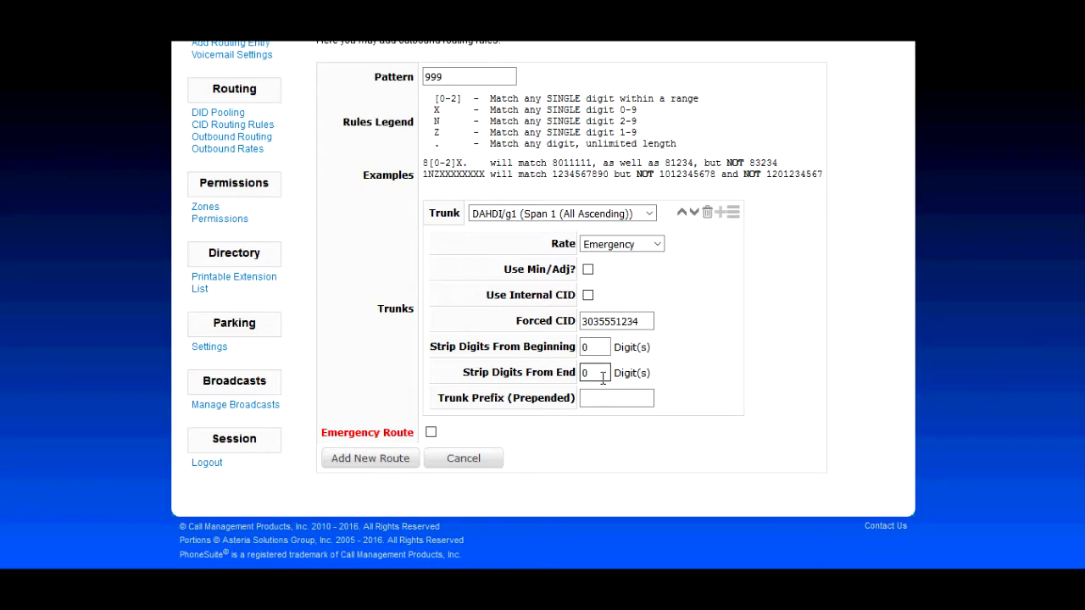
pyautogui.write('3')
pyautogui.click(616, 403)
pyautogui.write('9911')
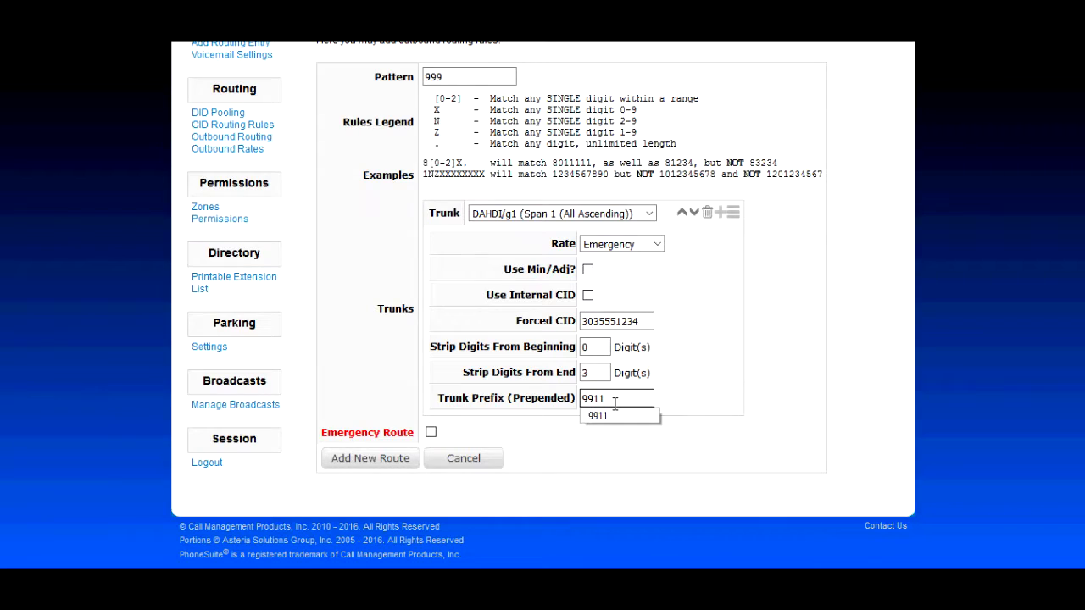
pyautogui.click(704, 397)
# Keep the DAHDI/g1 (Span 1 (All Ascending)) trunk for 999, flag the rule as an emergency route and save it.
pyautogui.click(509, 213)
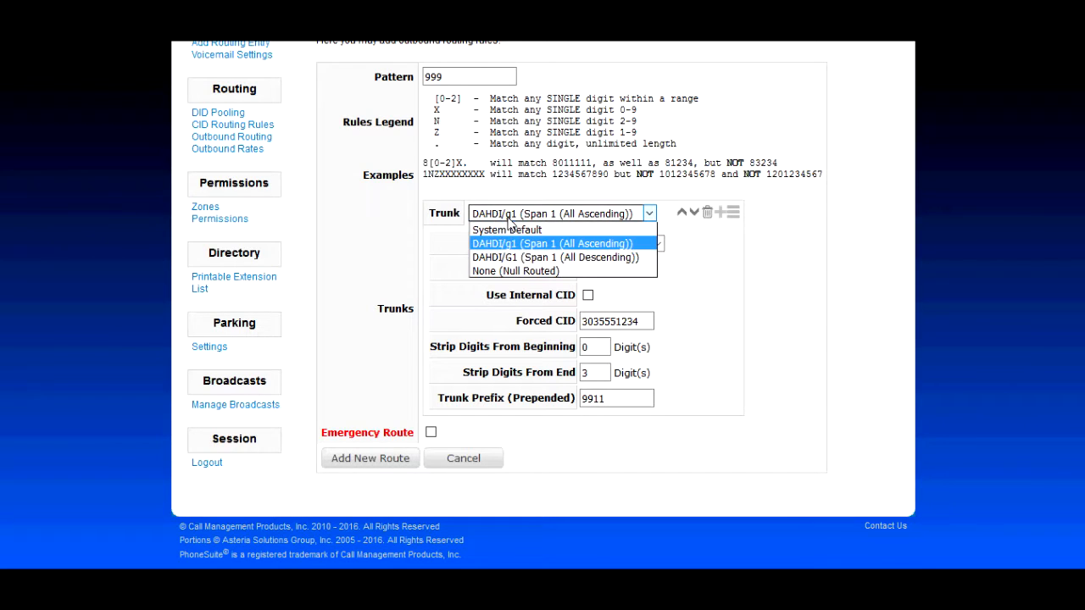
pyautogui.click(606, 246)
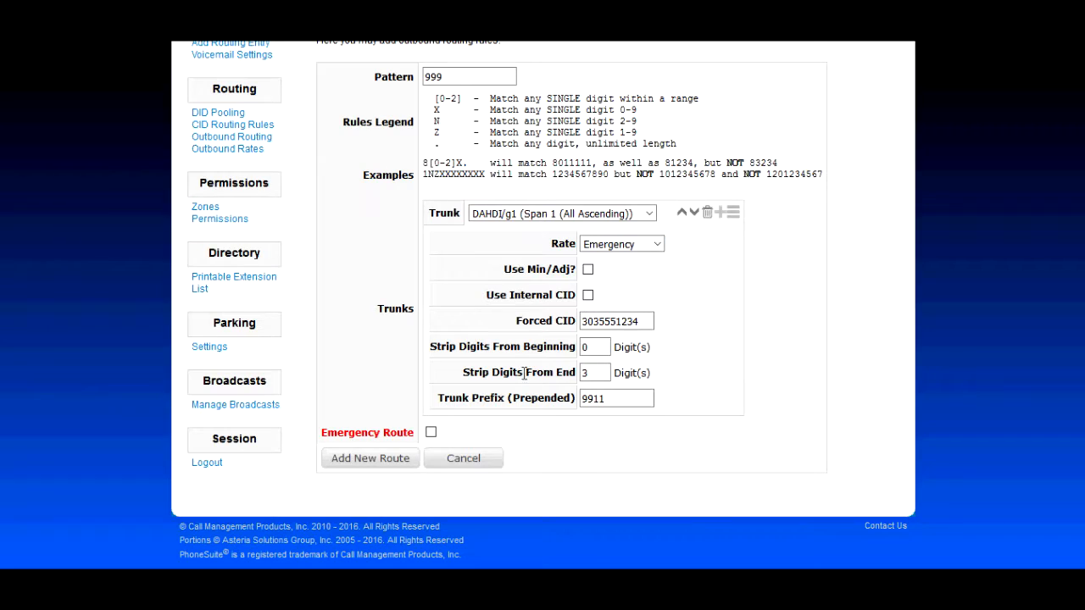
pyautogui.moveTo(587, 401); pyautogui.dragTo(558, 424)
pyautogui.click(432, 433)
pyautogui.click(373, 462)
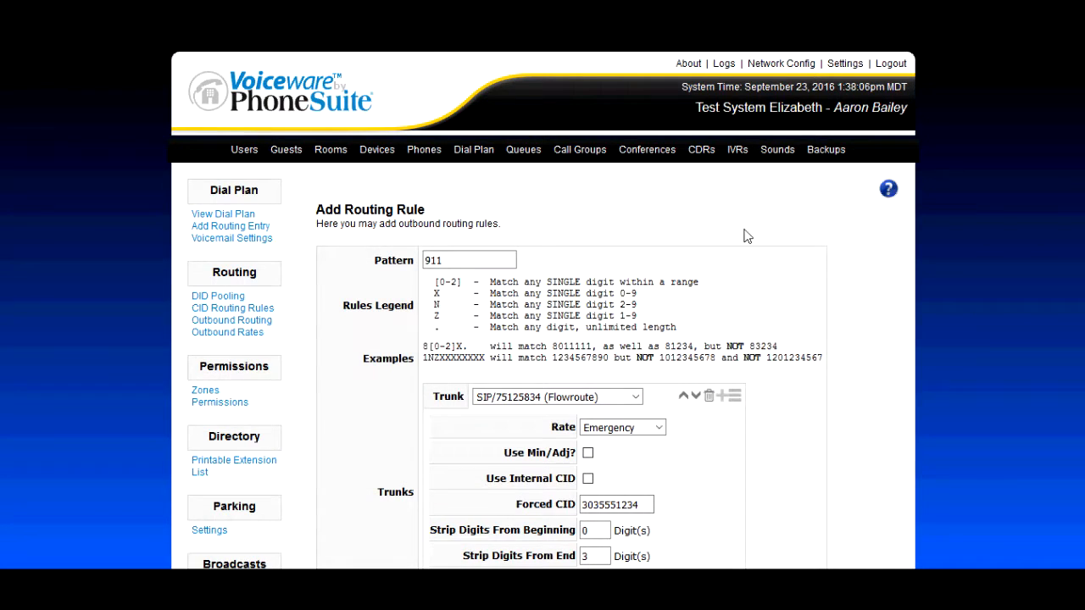
# Review the digit stripping and prepended prefix in the example 911 rule that uses the Flowroute SIP trunk.
pyautogui.scroll(-2, 868, 265)
pyautogui.scroll(-2, 873, 268)
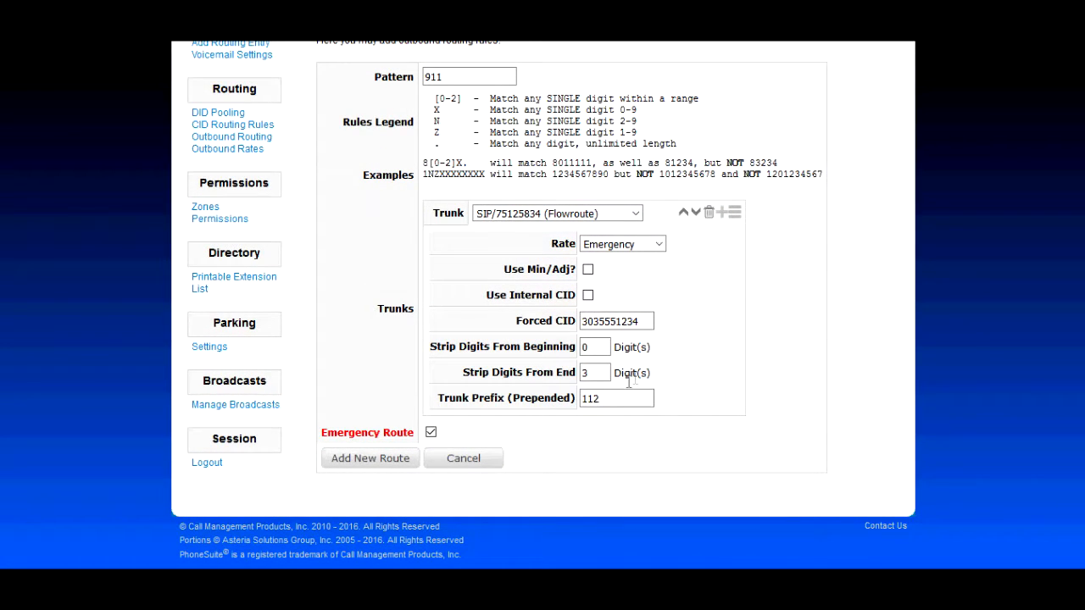
pyautogui.moveTo(614, 402); pyautogui.dragTo(583, 404)
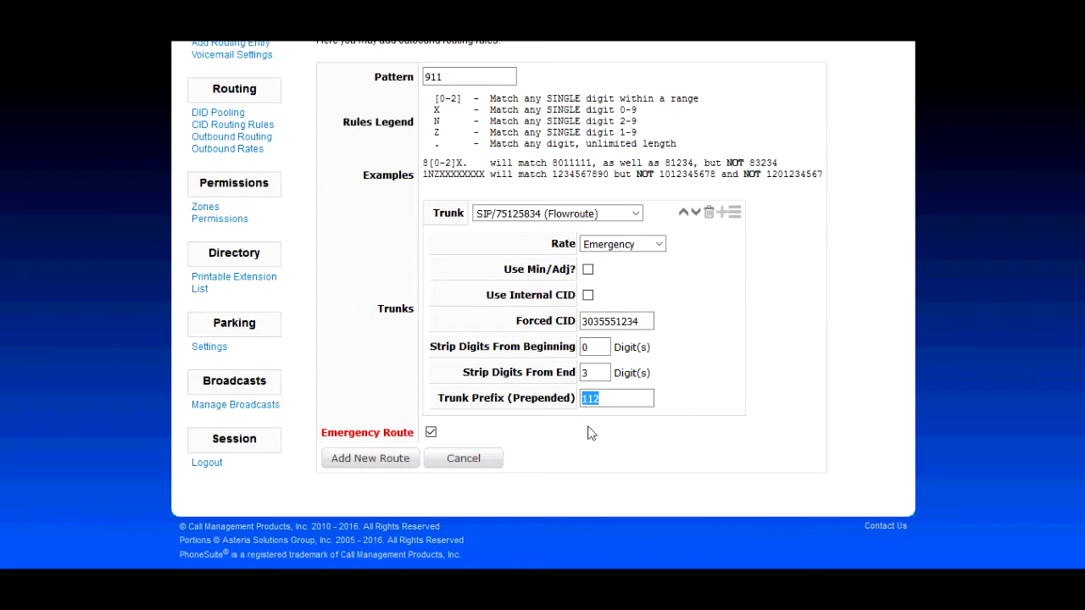
pyautogui.click(646, 435)
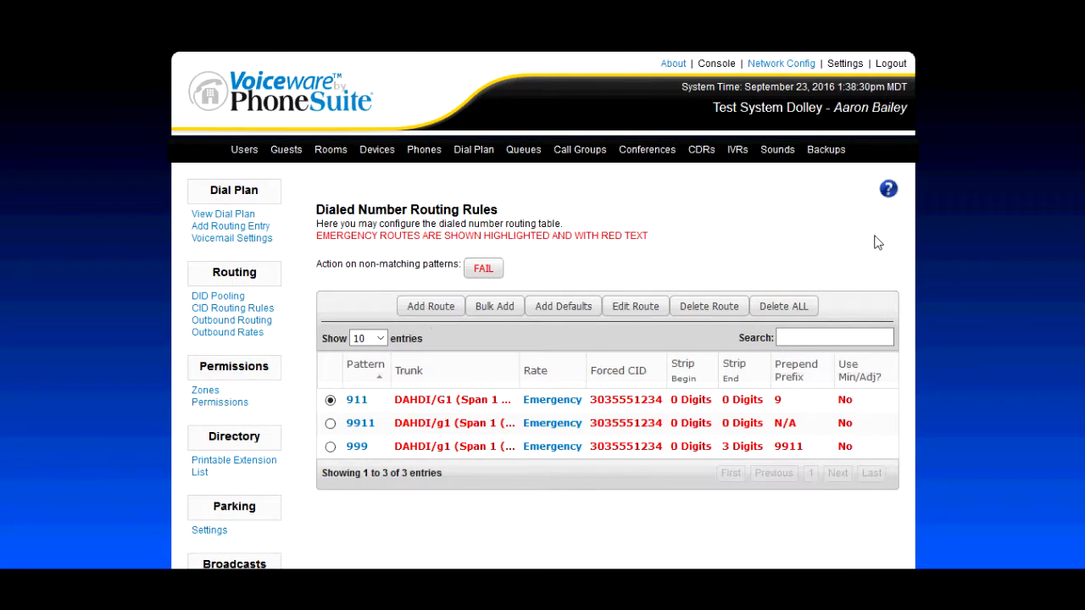
# Open the help page covering the dial plan and emergency outbound routes.
pyautogui.click(889, 188)
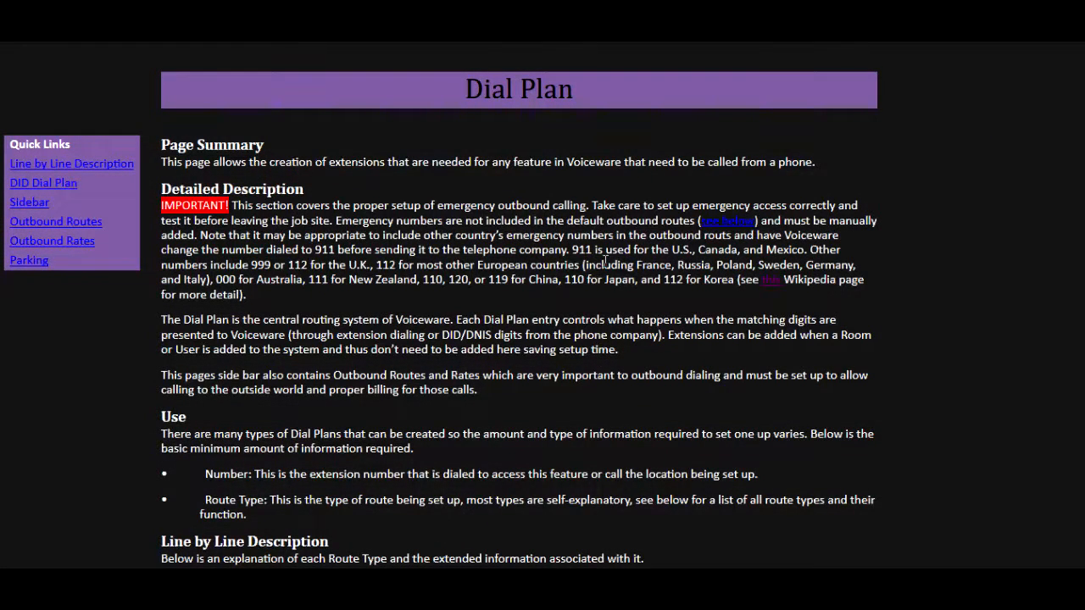